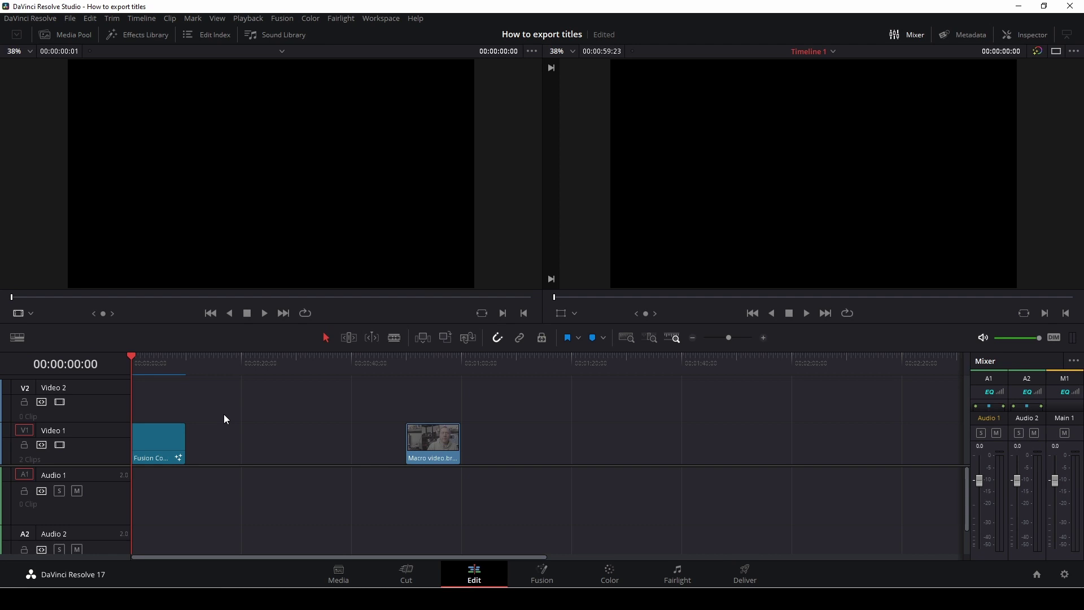
Preview the title clip at the start of the timeline and display the Effects category of the effects library
key("space")
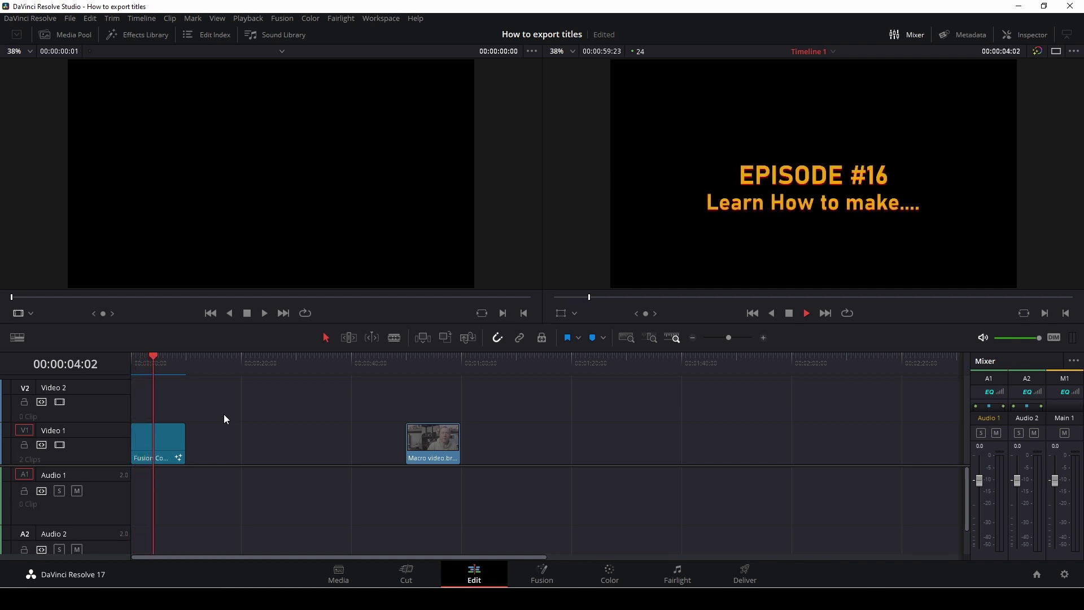
key("space")
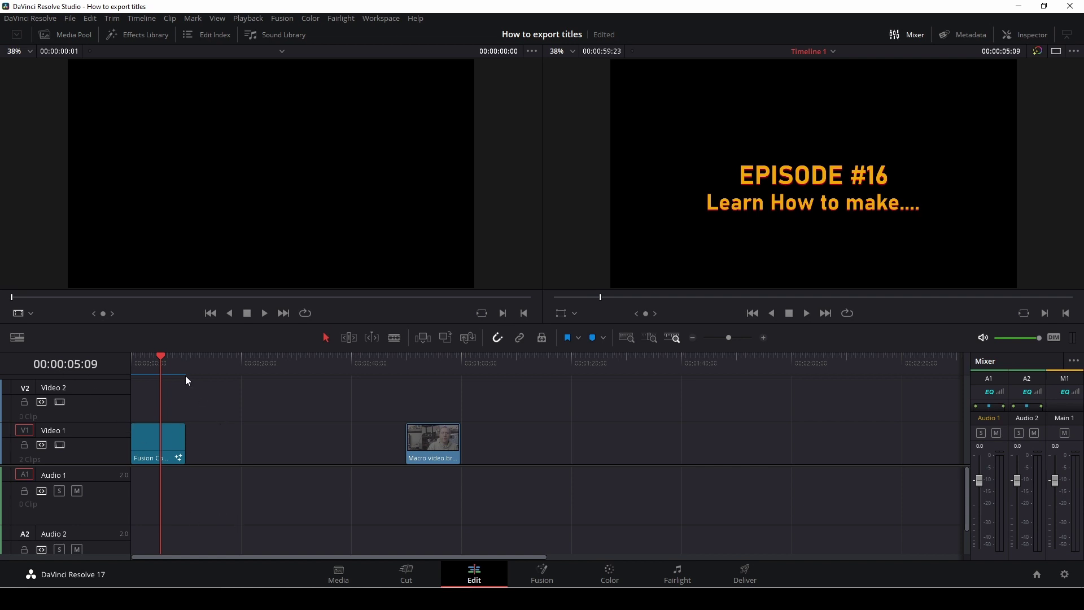
left_click(156, 38)
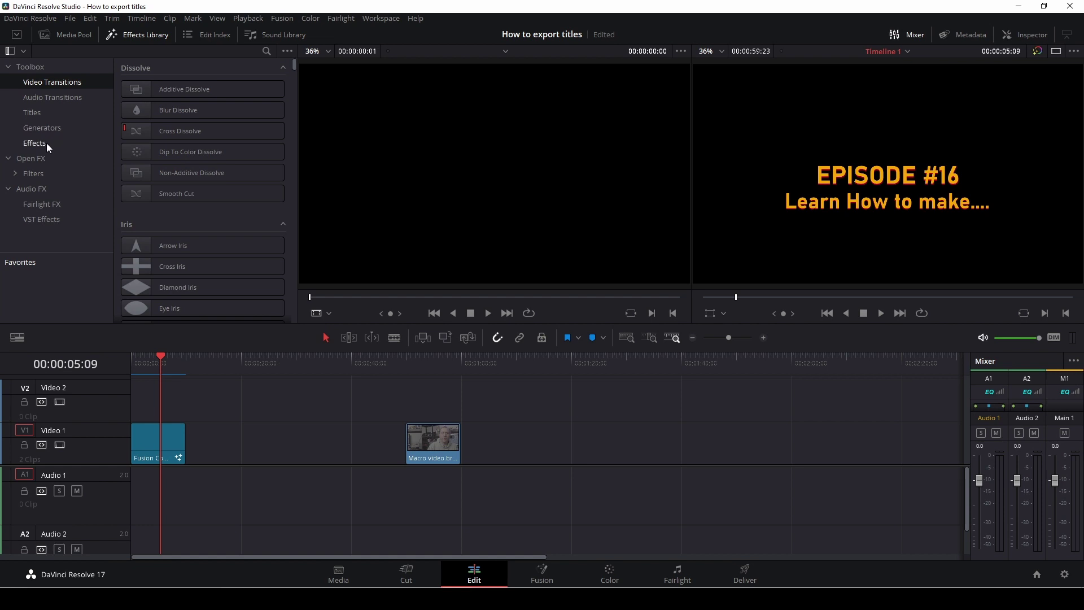
left_click(46, 143)
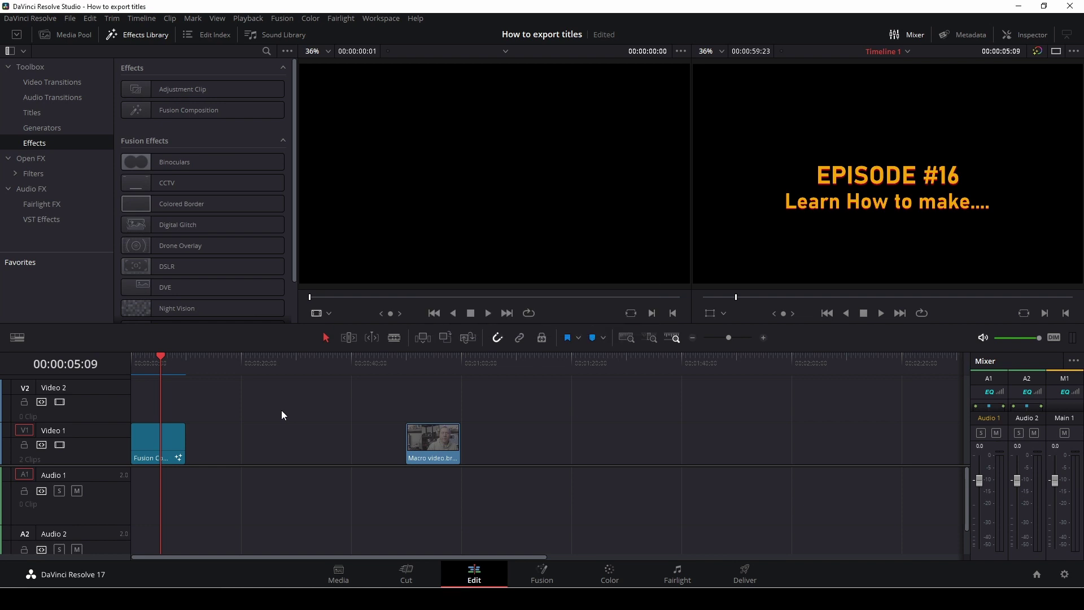
Open the title composition on the Fusion page and move its entire node tree so that Background1 is fully in view
left_click(542, 575)
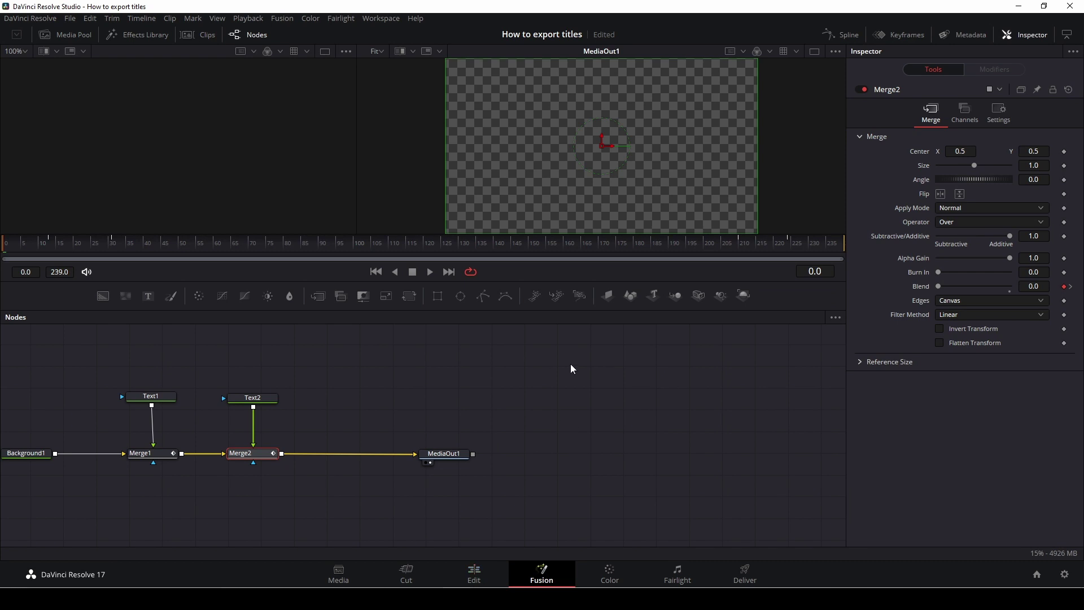
left_click_drag(573, 364, 11, 513)
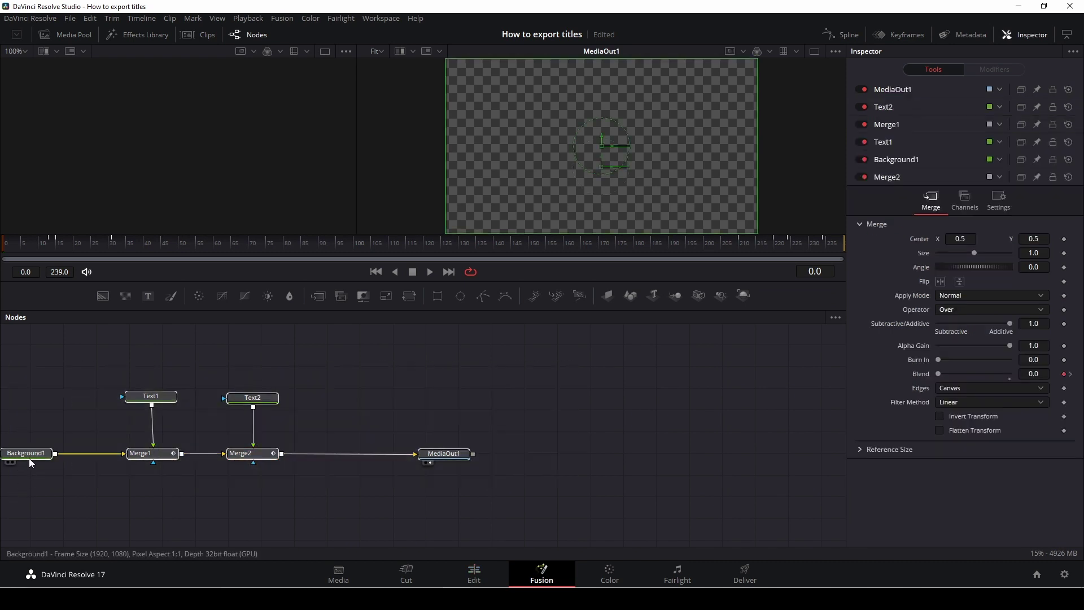
left_click_drag(29, 459, 291, 455)
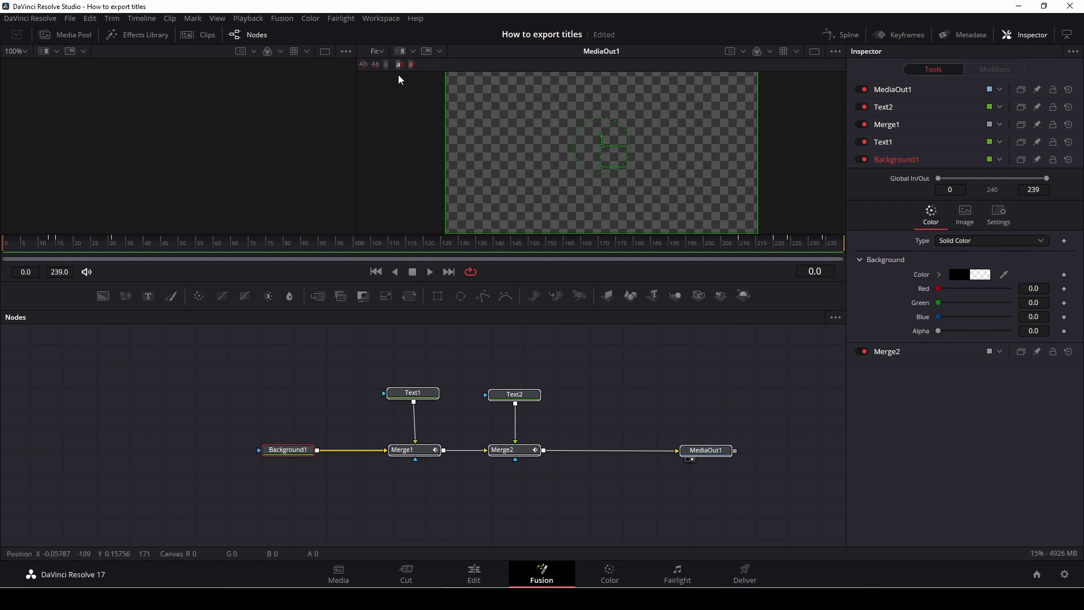
Inspect the settings of the Text2, Text1 and Merge1 nodes and play the title animation
left_click(514, 394)
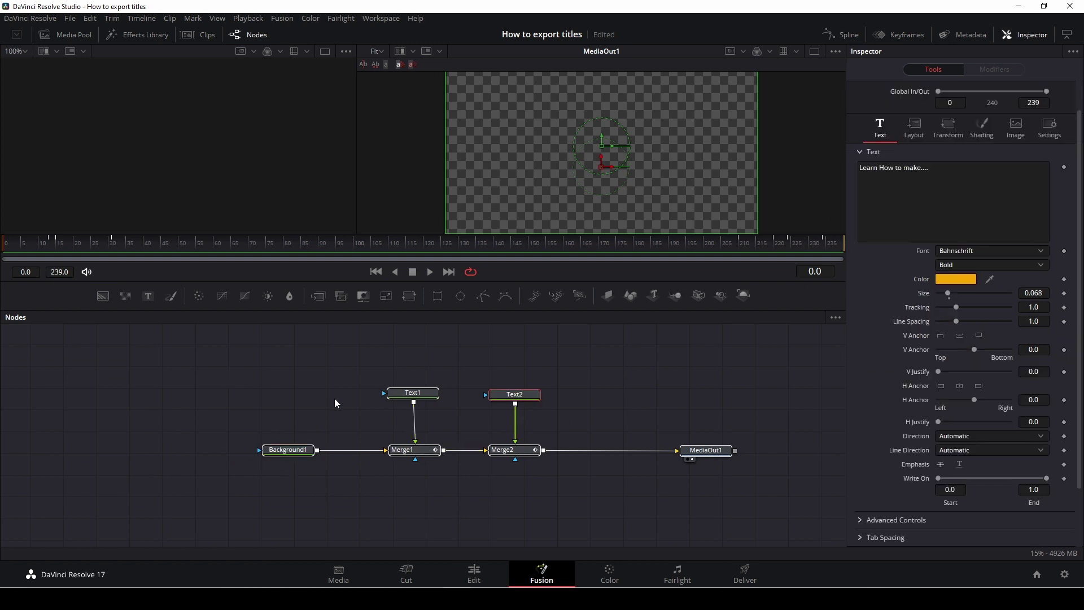
left_click(412, 394)
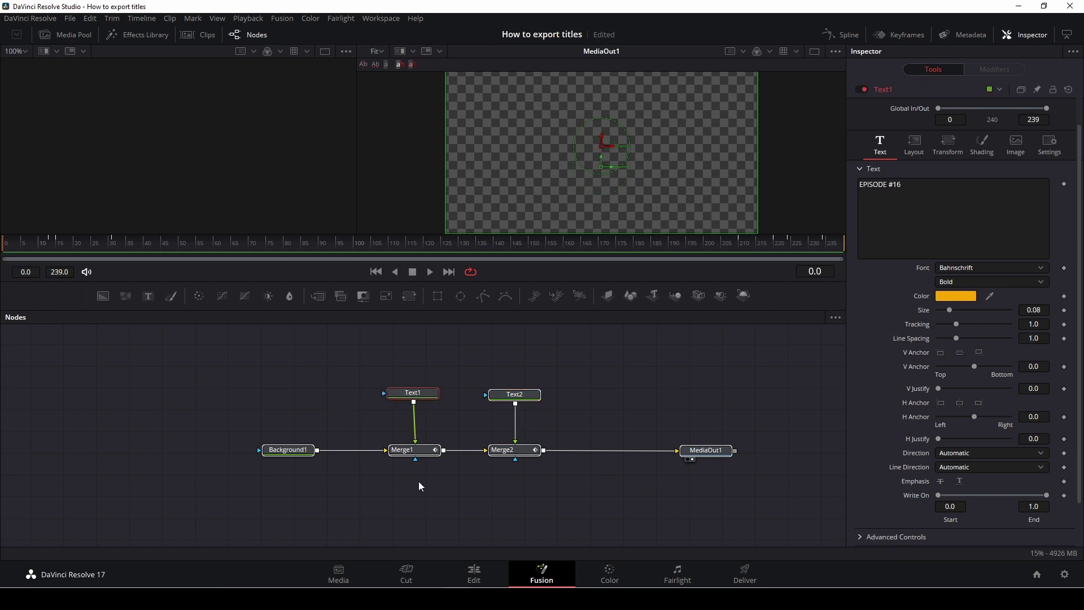
left_click(425, 452)
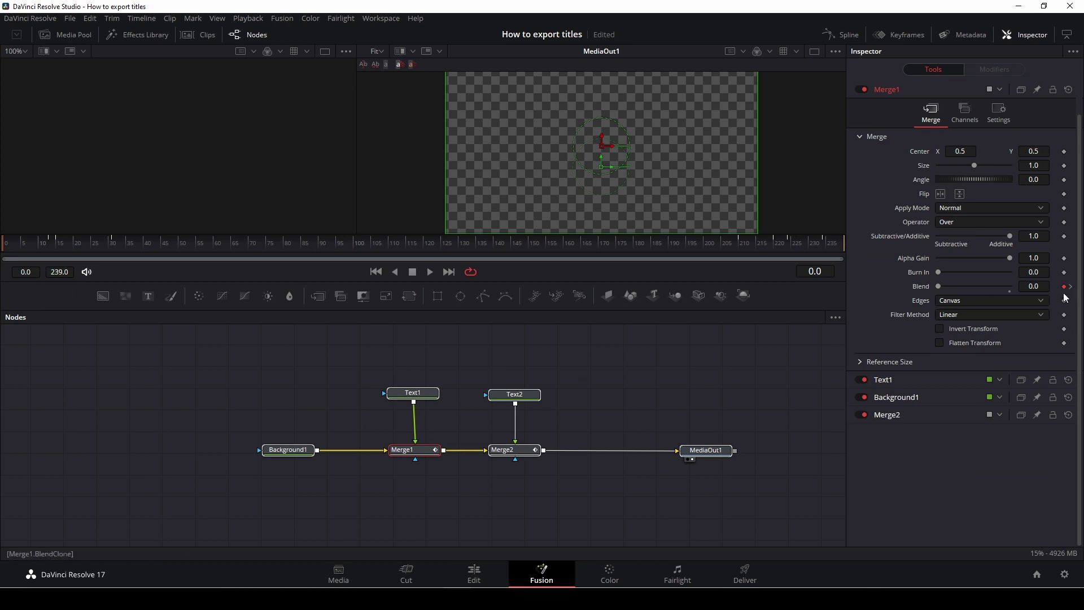
key("space")
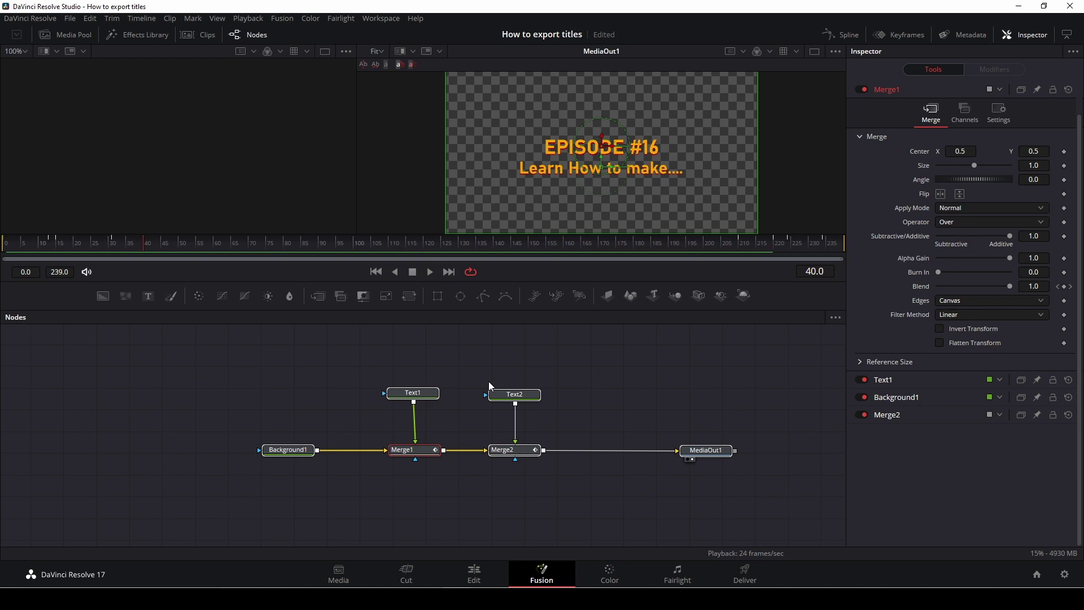
left_click(580, 382)
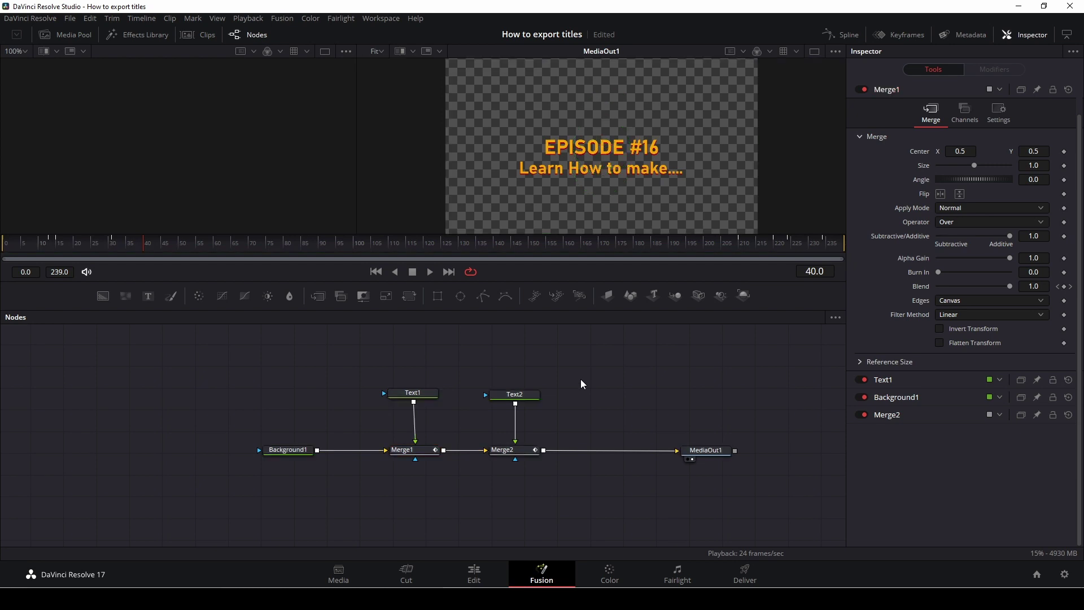
Create a macro from the Background1, Text1, Text2, Merge1 and Merge2 nodes, leaving out MediaOut1
left_click_drag(589, 359, 145, 489)
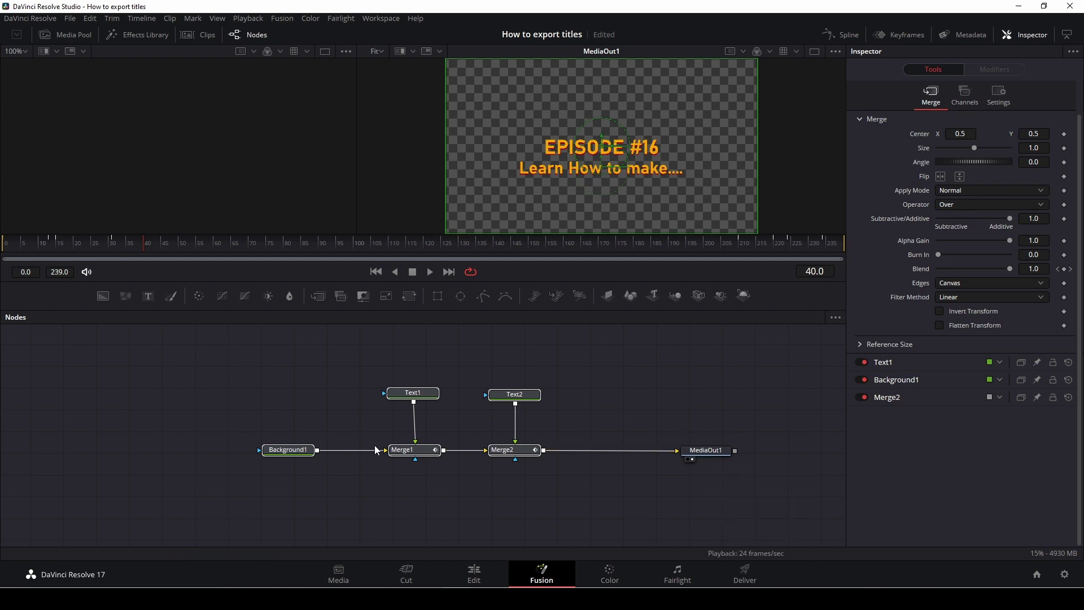
right_click(287, 451)
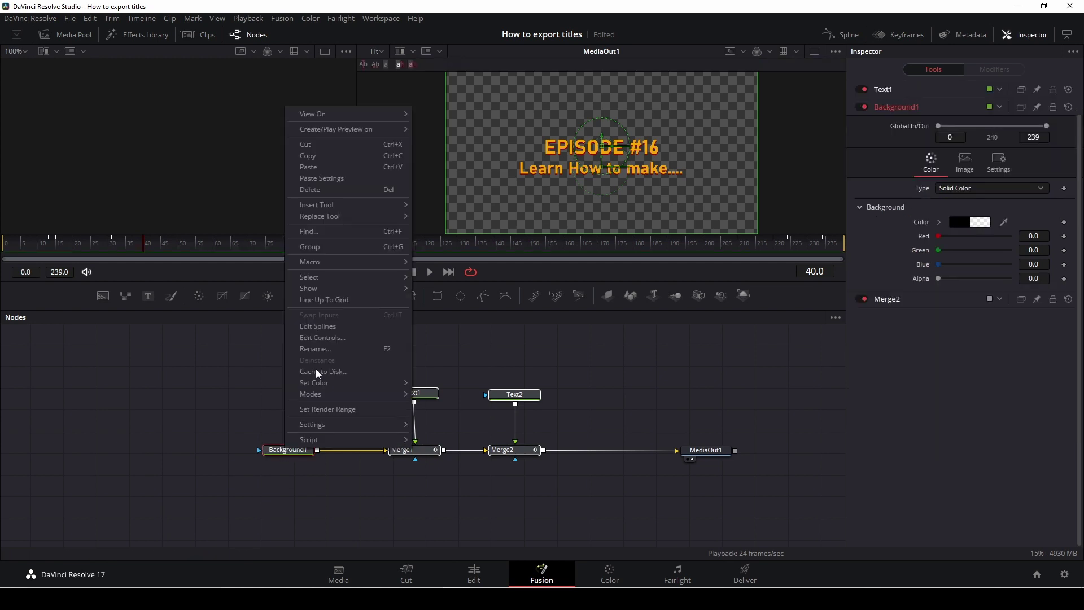
mouse_move(335, 264)
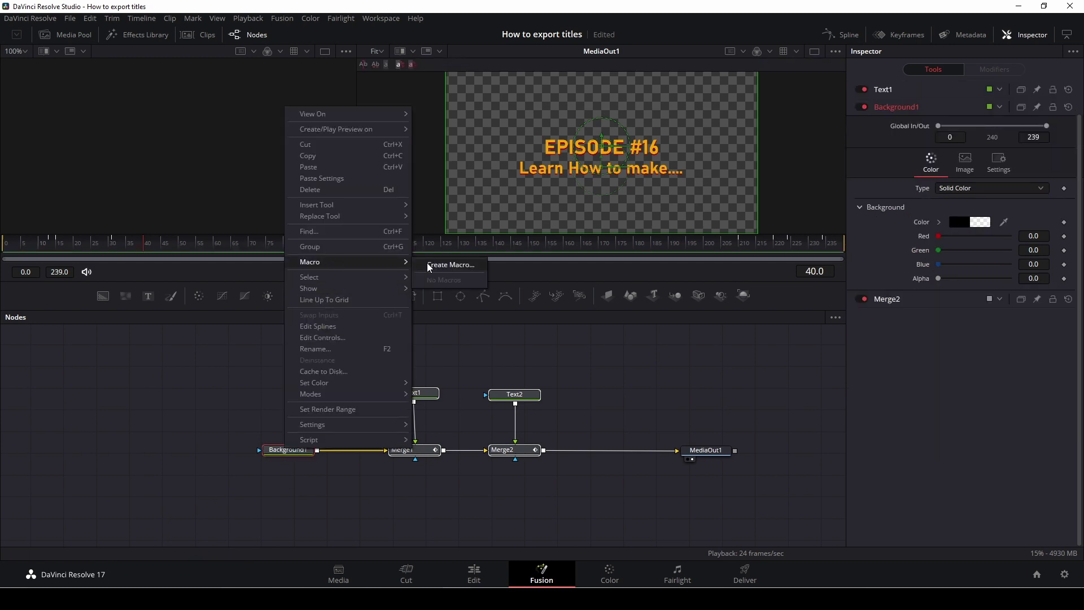
left_click(444, 267)
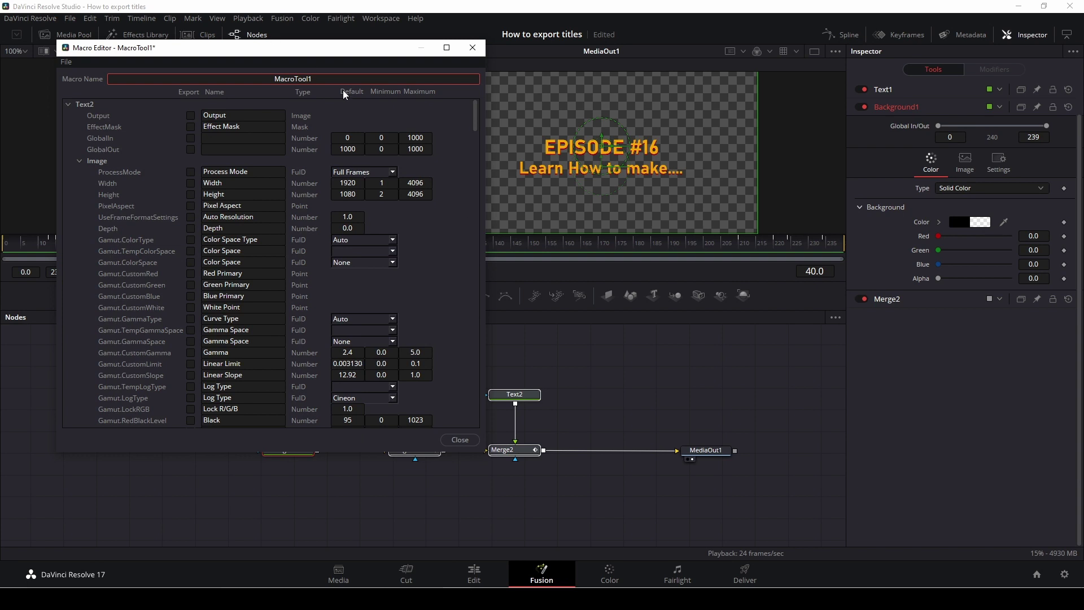
Name the macro "Basic wednesday tex"
double_click(260, 77)
key("BackSpace")
type("Basic wednesf")
key("BackSpace")
type("day tex")
left_click(66, 62)
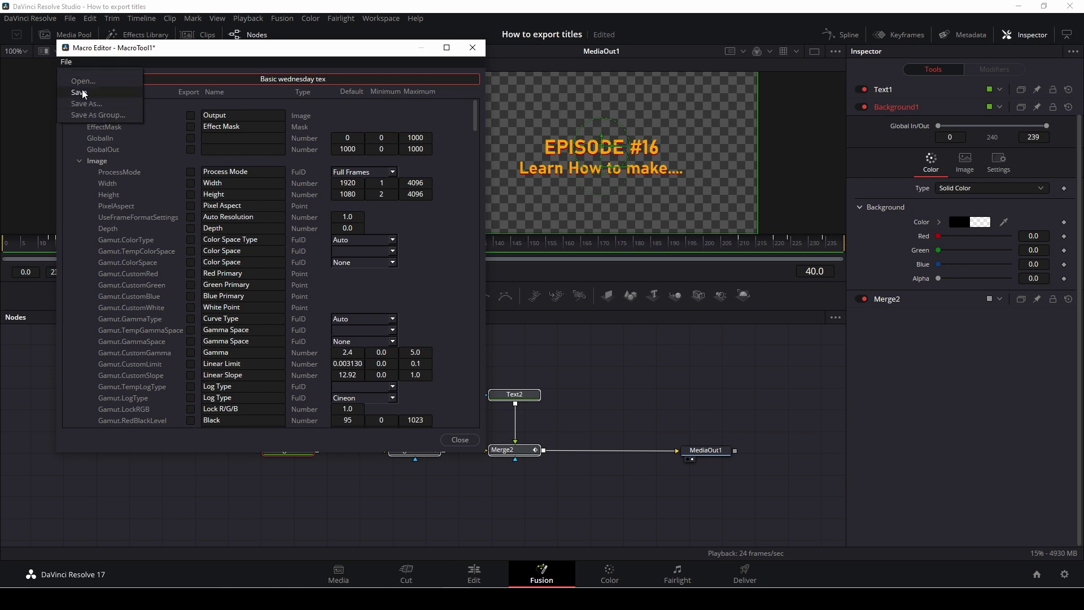
left_click(71, 64)
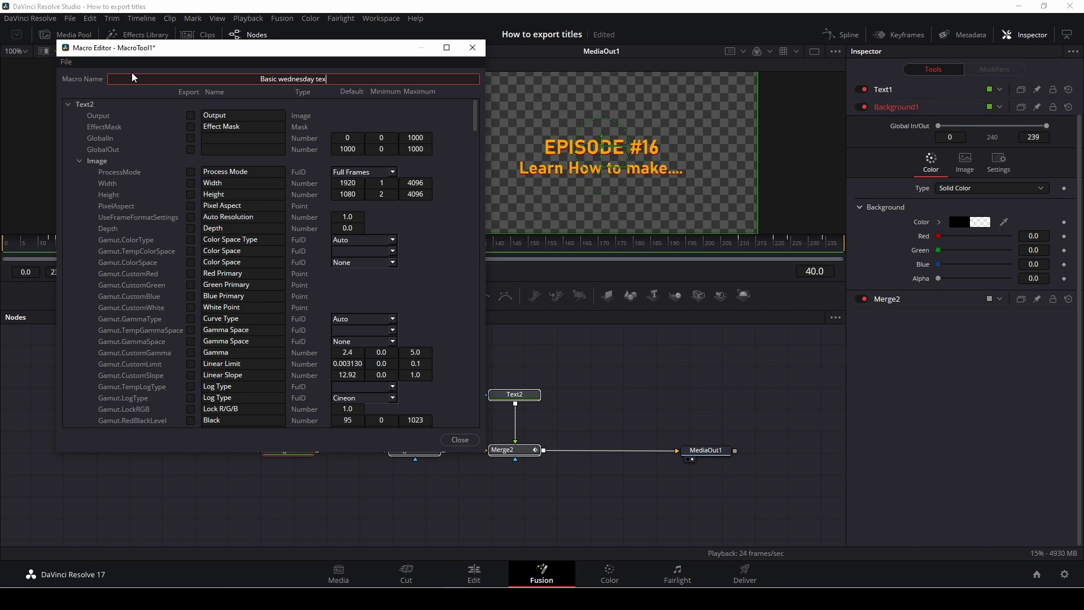
Mark Text2's Styled Text, Font and Color (Red1Clone) parameters for export in the macro, and collapse the Text2 group
left_click_drag(207, 48, 542, 58)
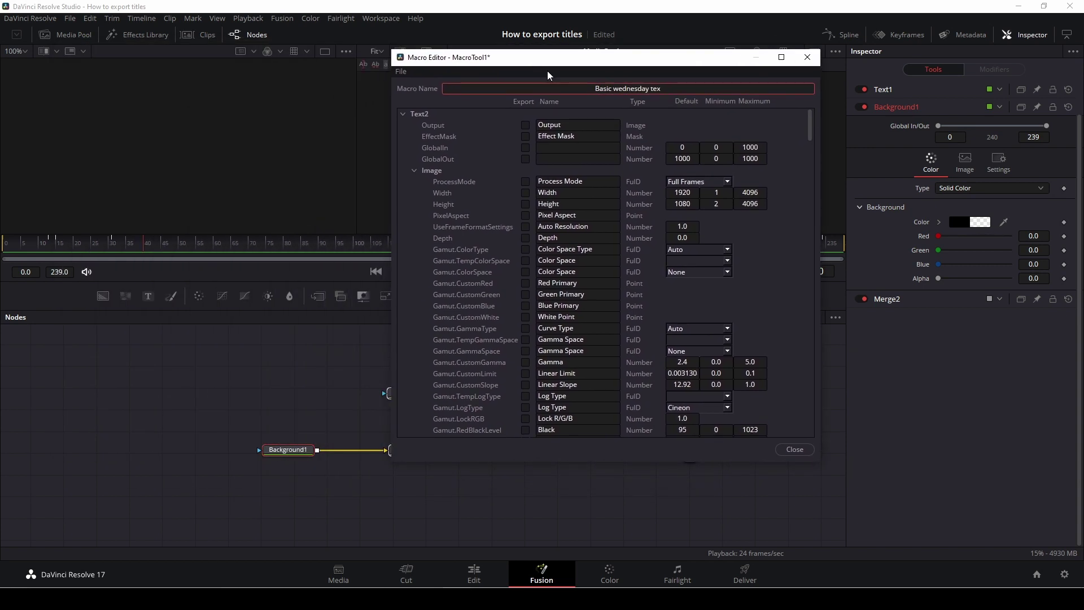
left_click(403, 114)
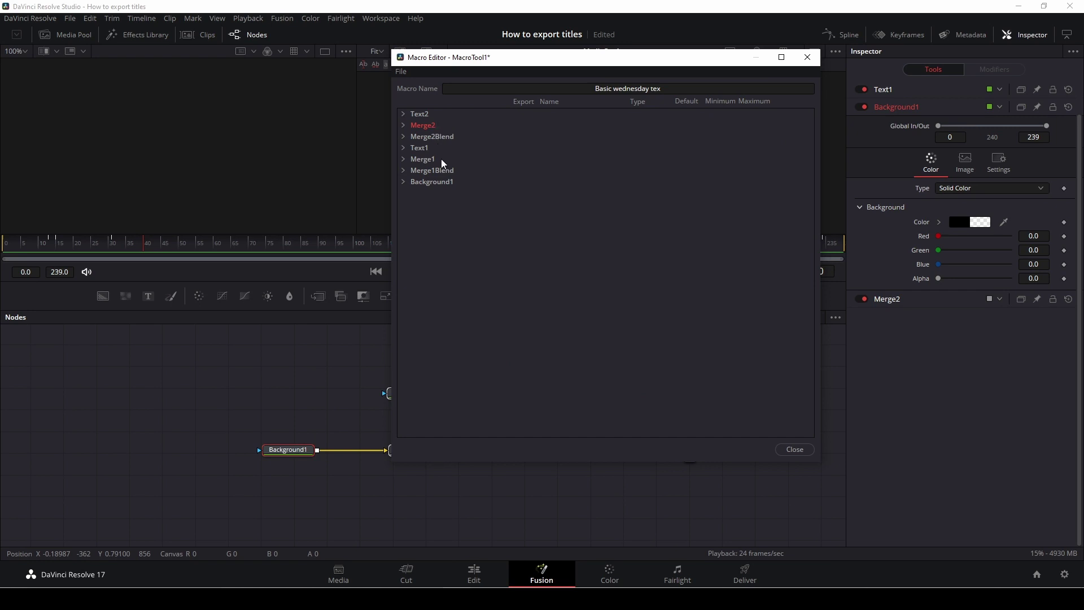
left_click(404, 114)
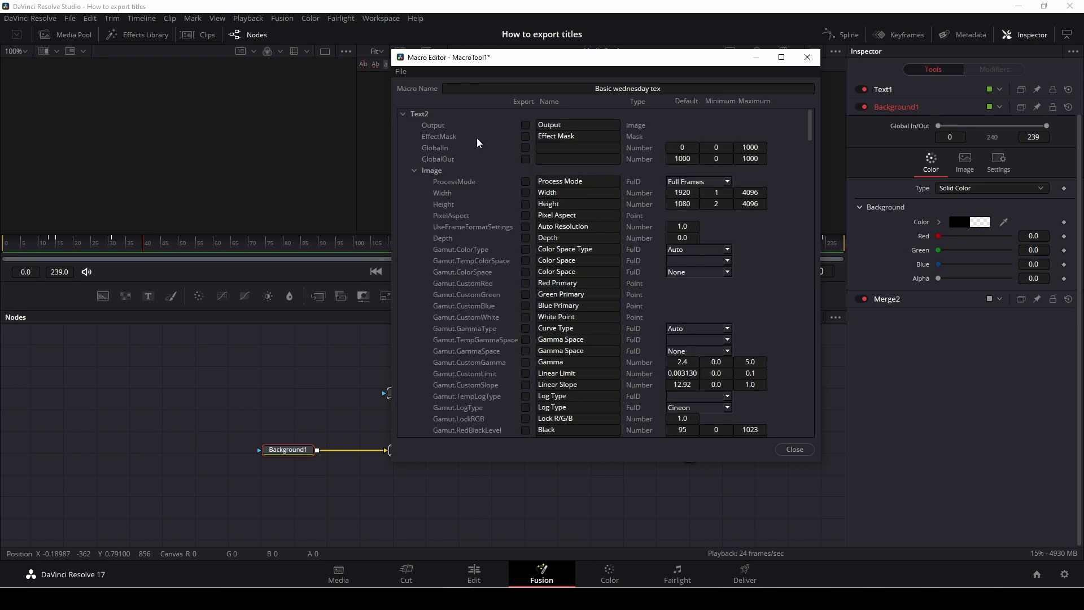
scroll(468, 172, "down", 6)
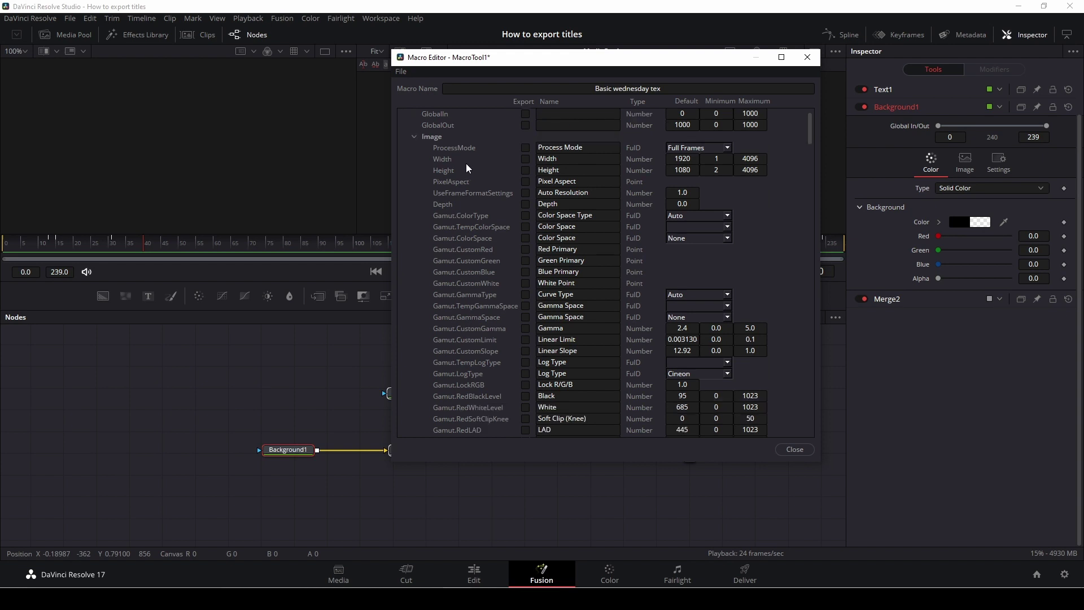
scroll(469, 172, "down", 12)
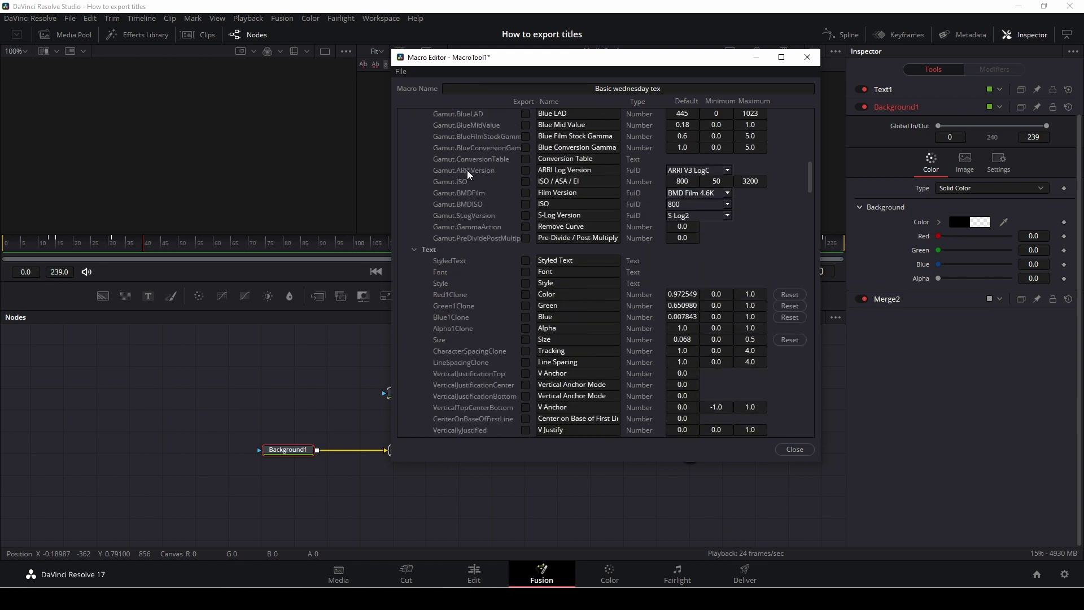
scroll(439, 161, "up", 1)
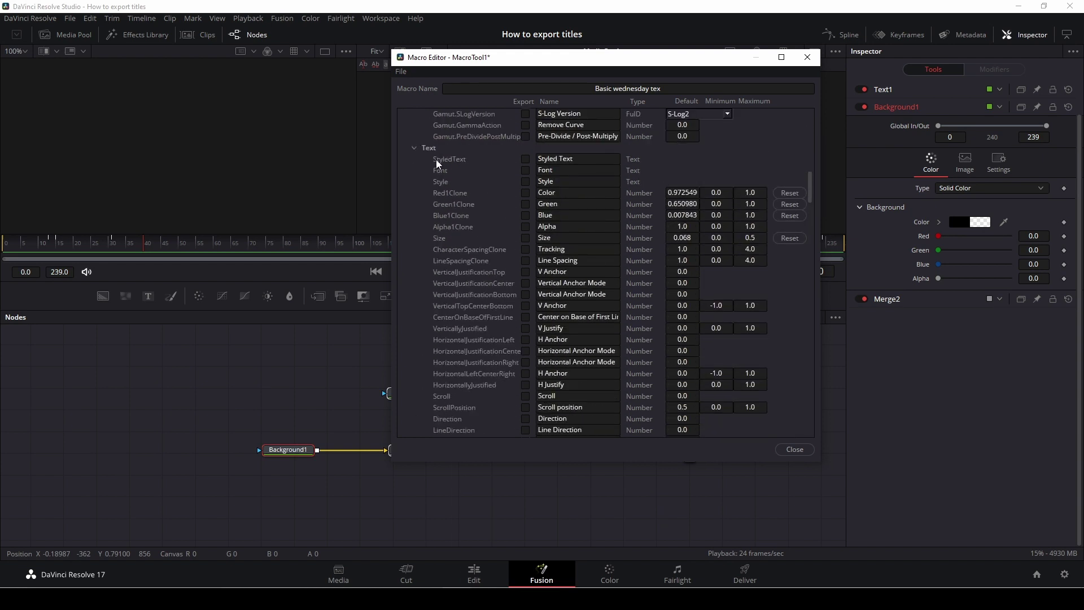
left_click(525, 159)
left_click(525, 170)
left_click(525, 193)
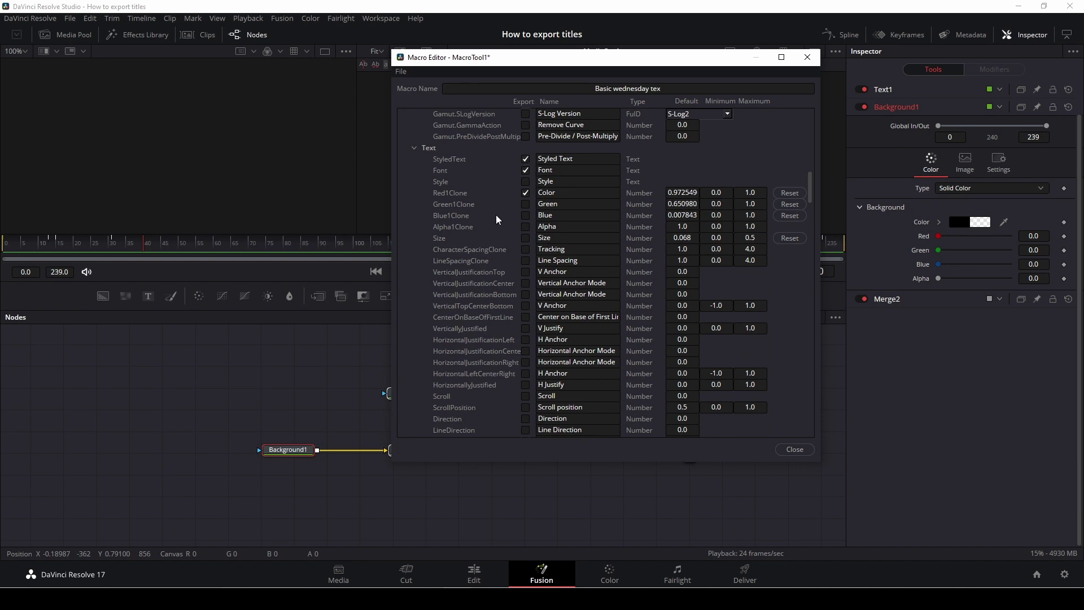
left_click(415, 148)
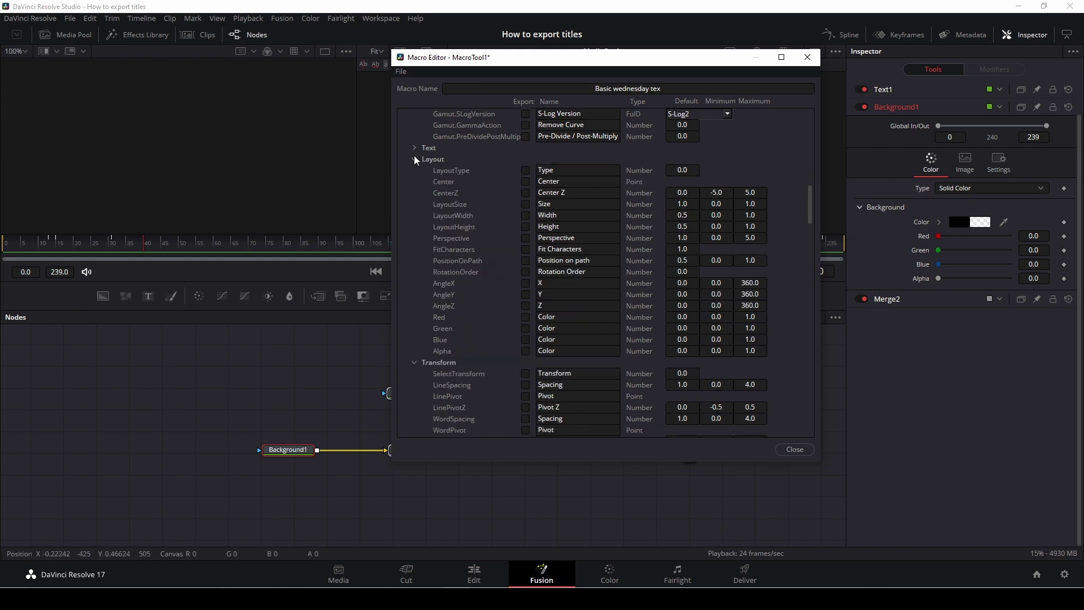
scroll(421, 163, "up", 8)
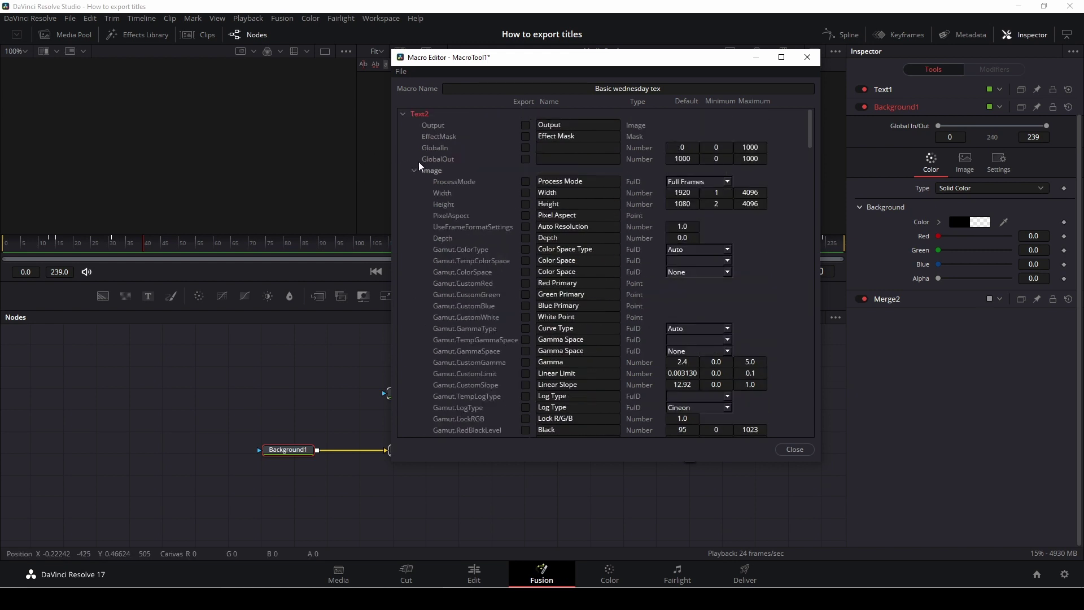
left_click(403, 115)
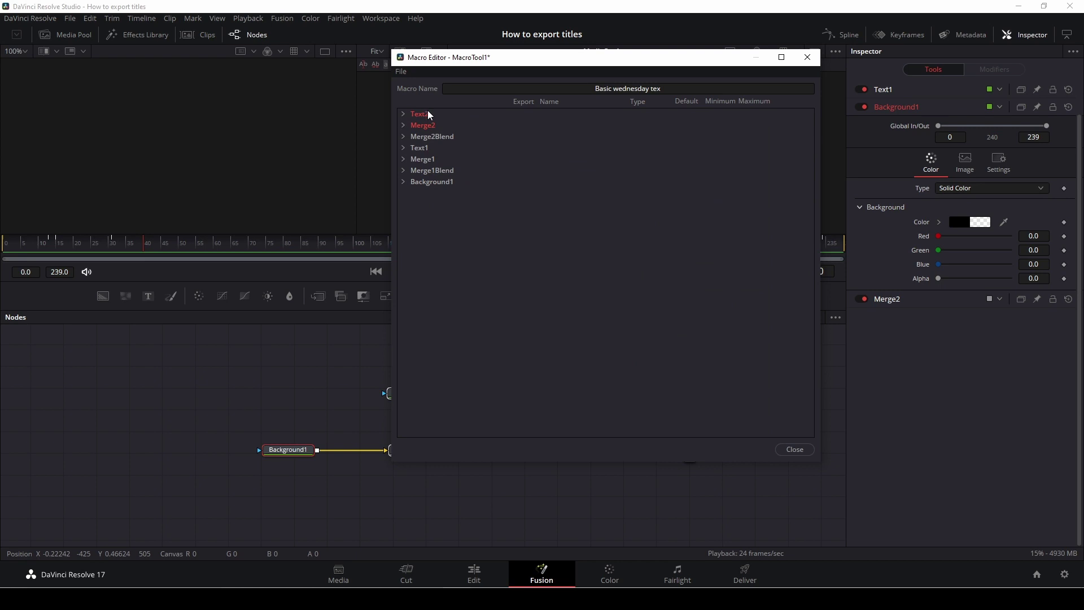
Mark Text1's Styled Text, Font and Color (Red1Clone) parameters for export in the macro
left_click(403, 148)
scroll(446, 221, "down", 20)
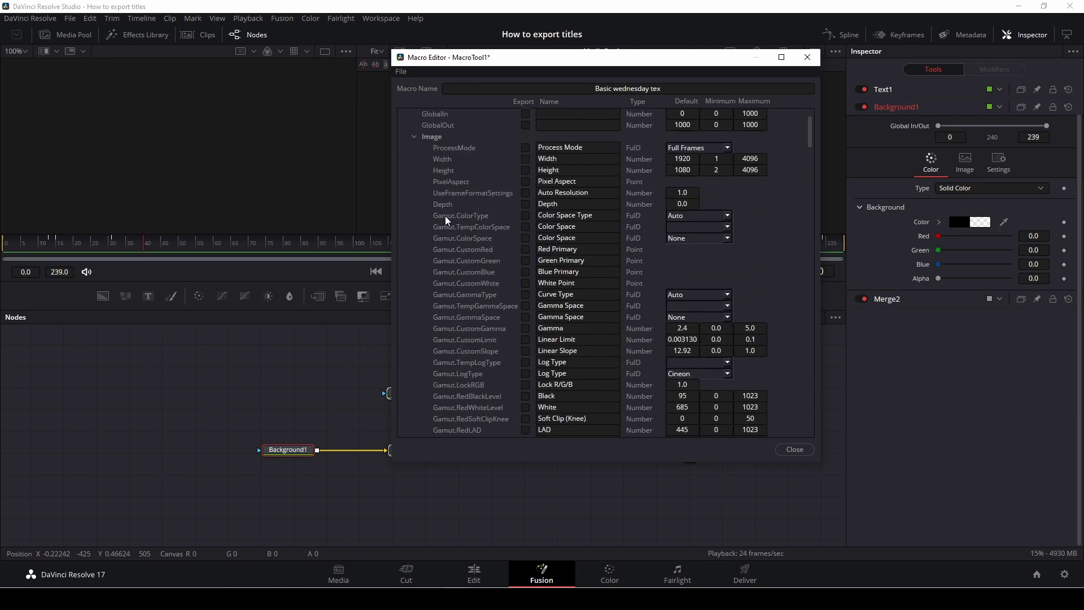
scroll(446, 221, "up", 8)
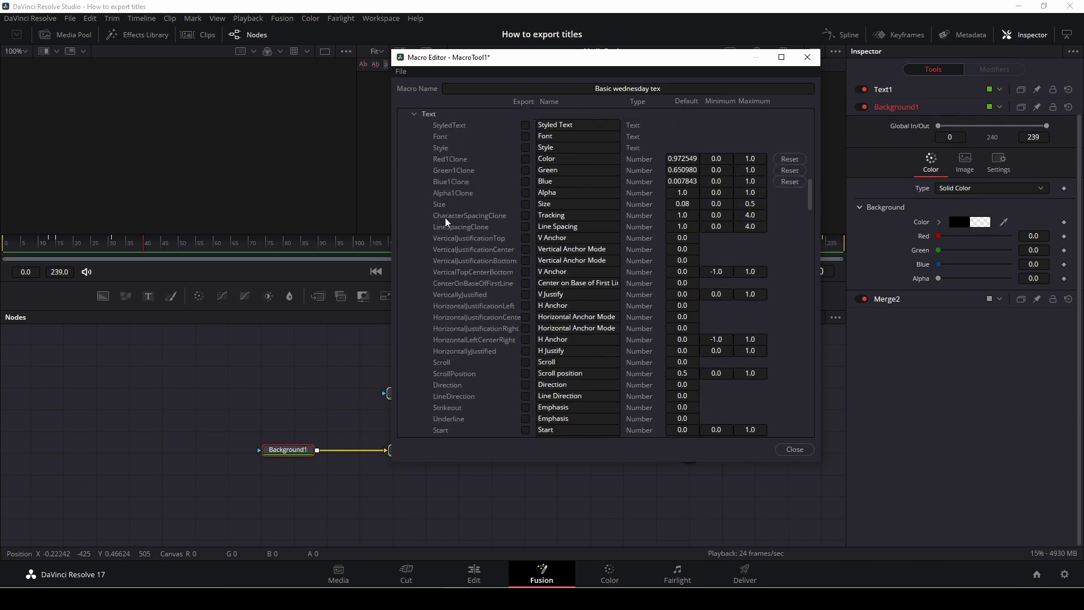
scroll(446, 221, "down", 3)
scroll(446, 221, "up", 3)
scroll(446, 222, "up", 1)
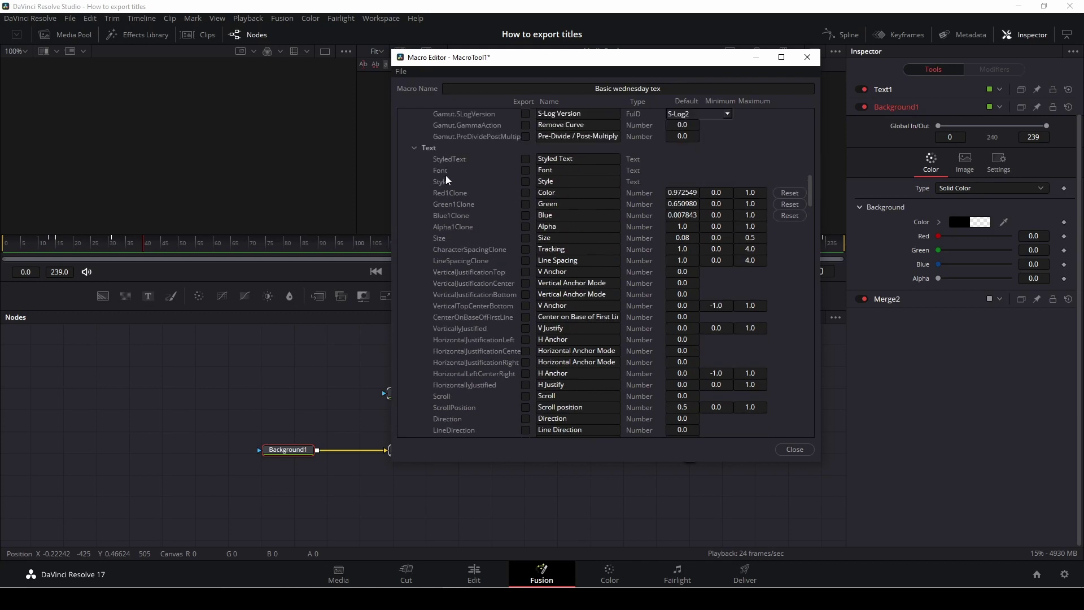
left_click(525, 160)
left_click(525, 170)
left_click(525, 194)
Save the macro as "Basic wednesday tex.setting" in the Fusion Macros folder and close the Macro Editor
left_click(402, 72)
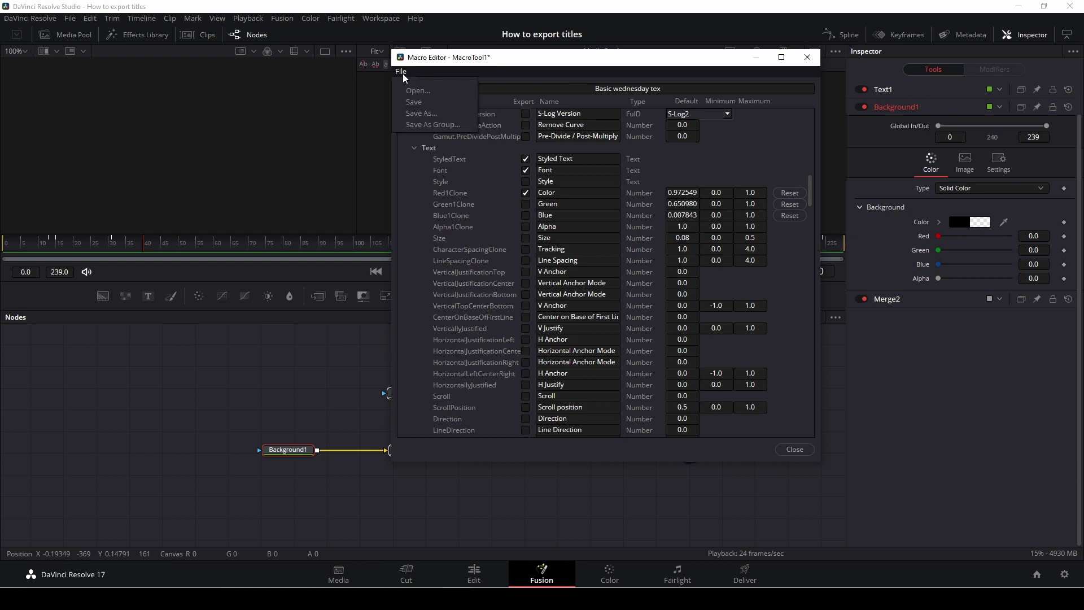
left_click(429, 113)
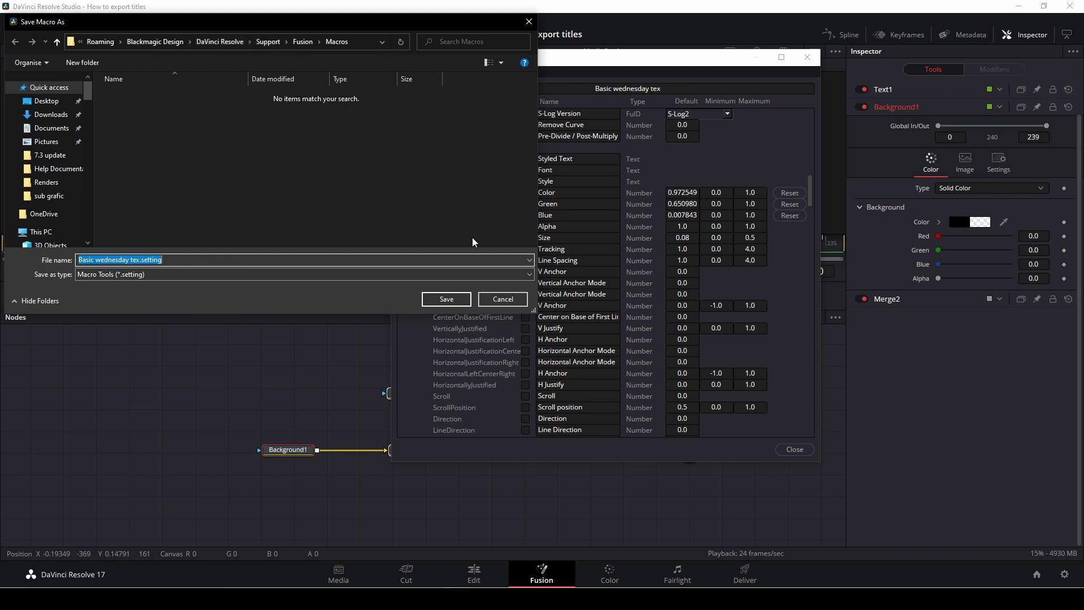
left_click(440, 305)
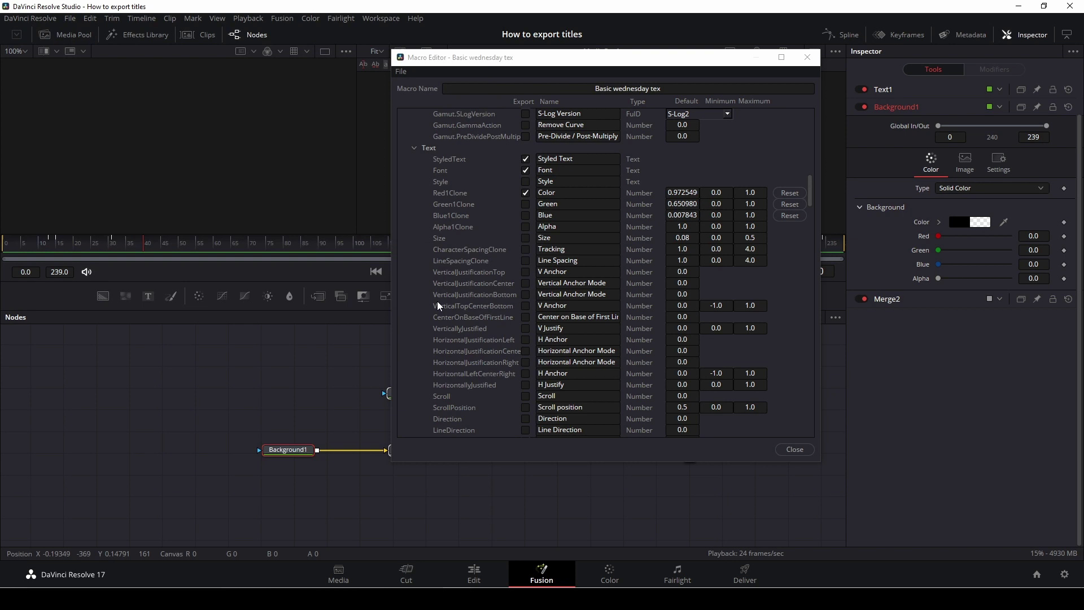
left_click(796, 449)
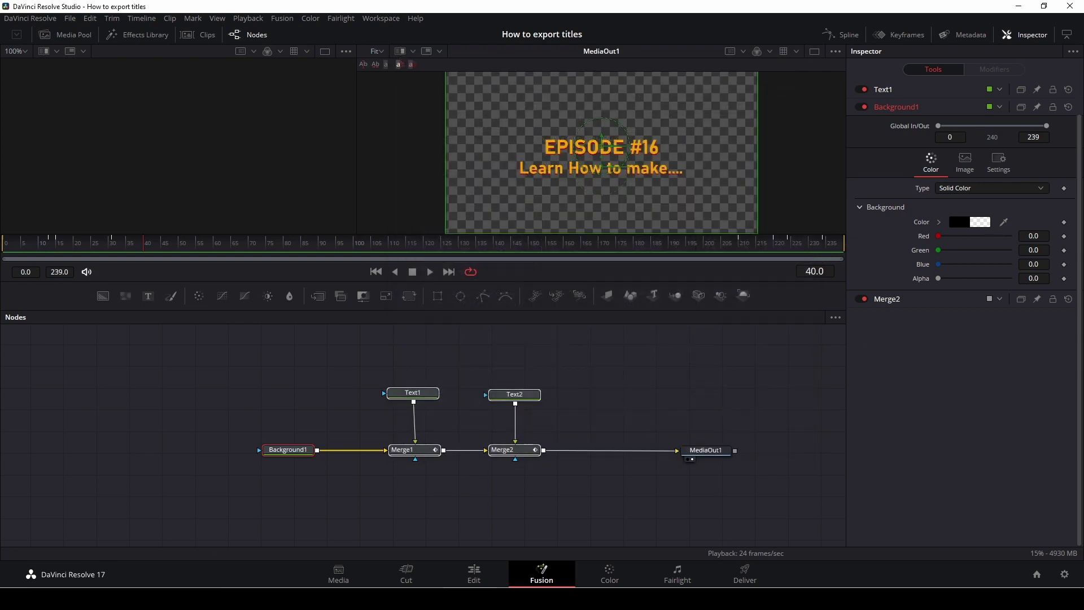
Move the edit timeline's playhead to the start of the Macro video clip and open that clip in Fusion
left_click(474, 574)
left_click(457, 364)
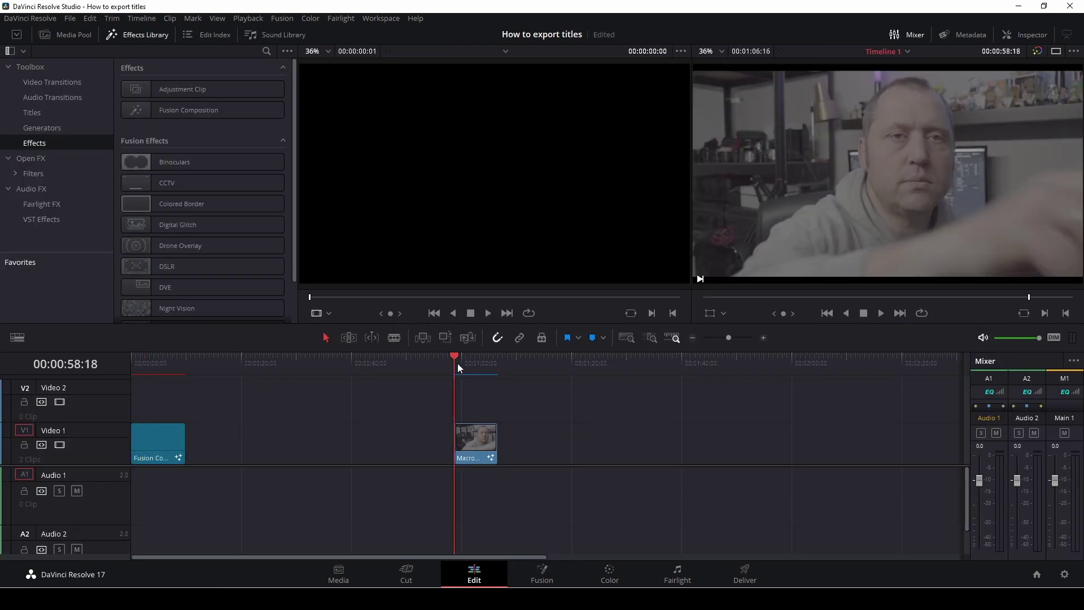
left_click(543, 582)
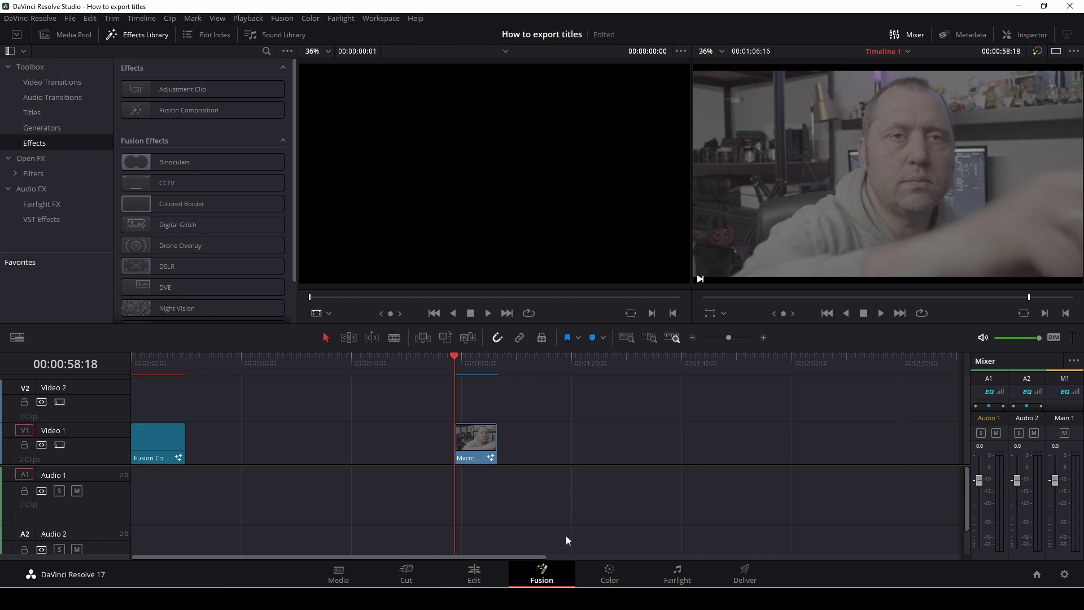
left_click(542, 573)
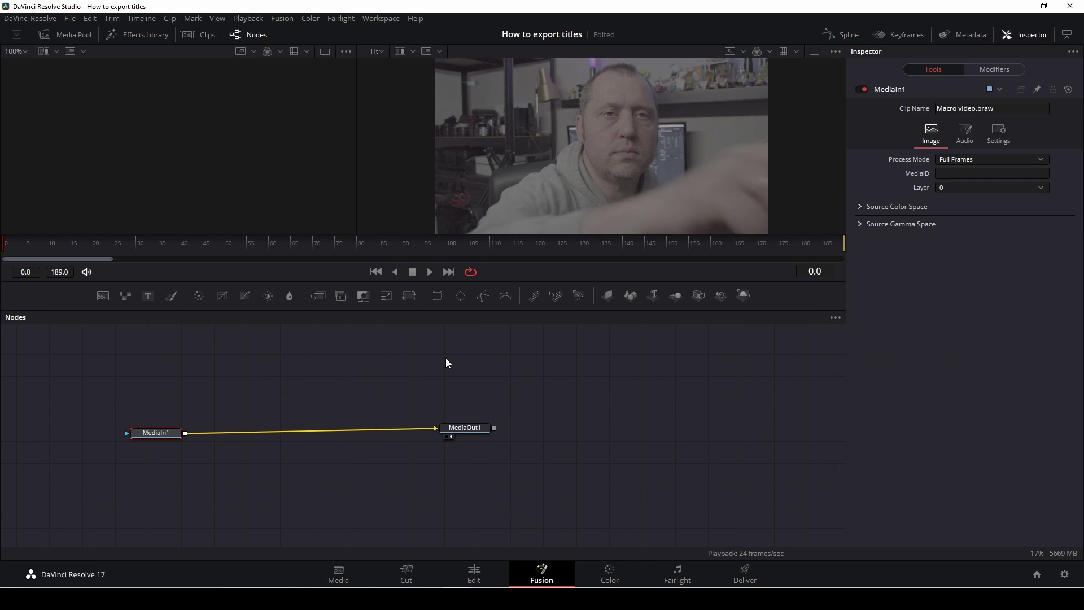
Add the "Basic wednesday tex" macro to the composition and place its node above the link between MediaIn1 and MediaOut1
key("shift+space")
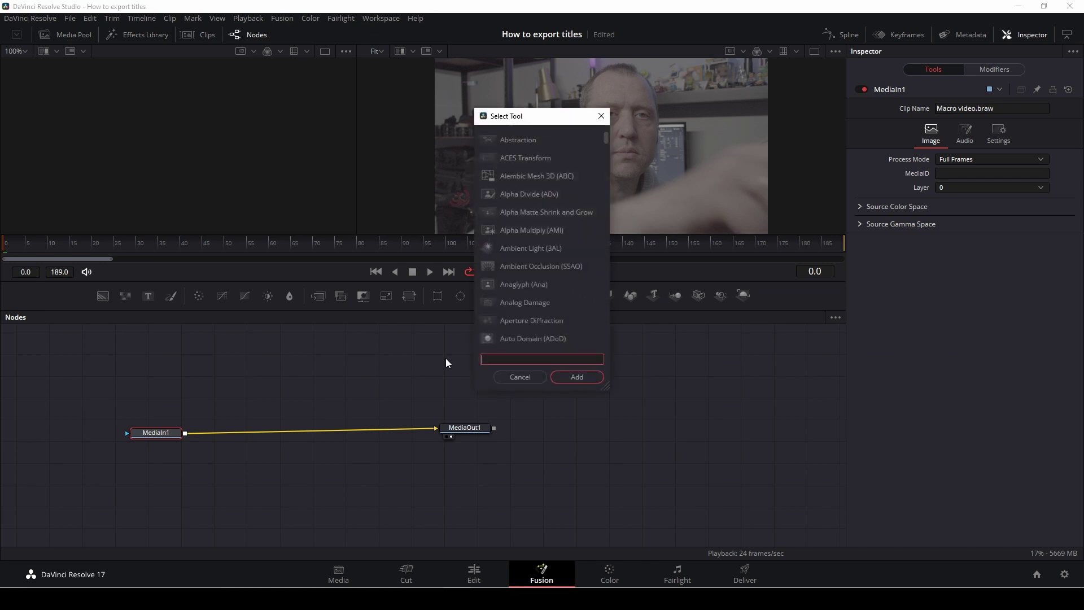
type("bas")
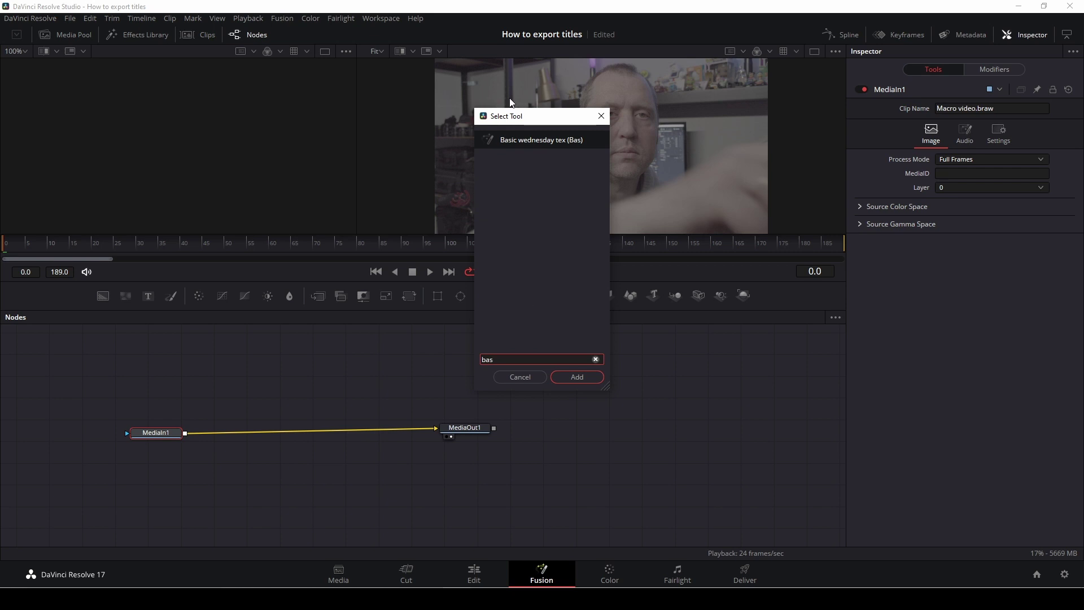
left_click(533, 141)
left_click(583, 377)
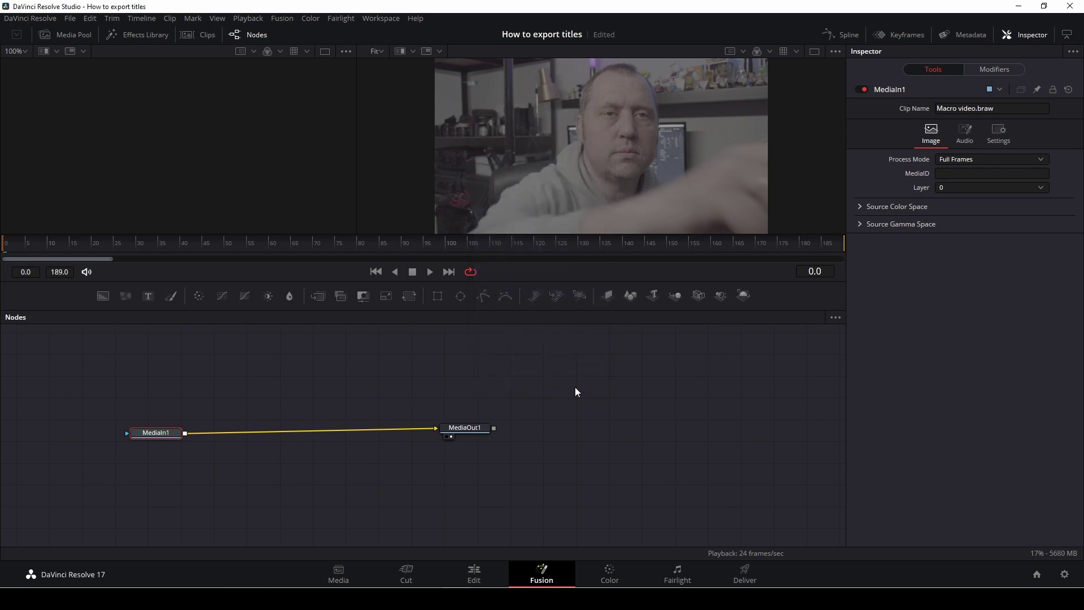
left_click_drag(204, 403, 296, 365)
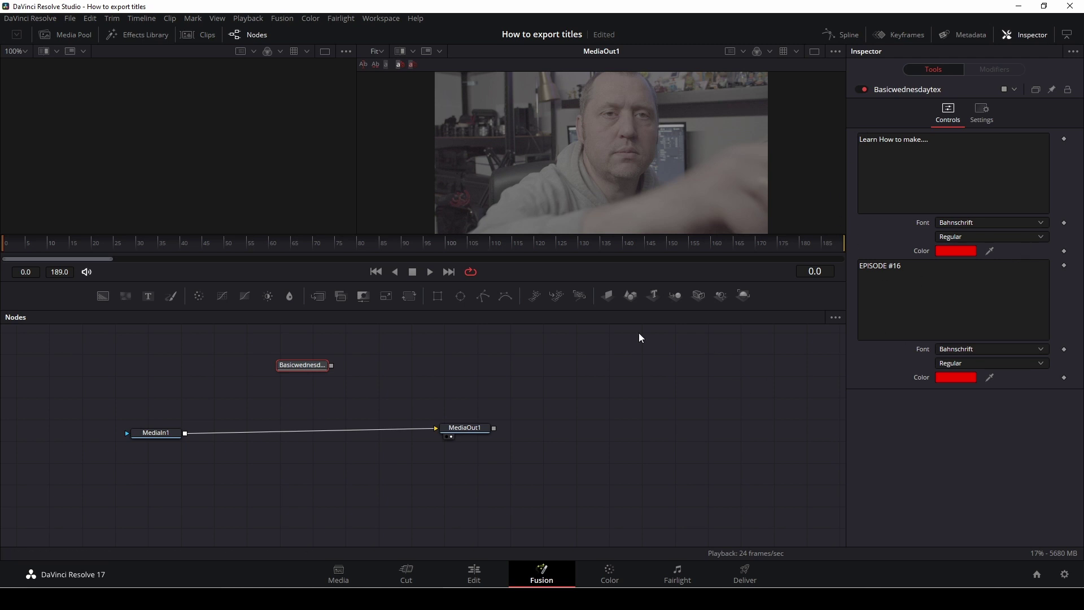
Merge the macro node's output over MediaIn1 and play the composition briefly to preview the title animation
left_click_drag(332, 366, 184, 435)
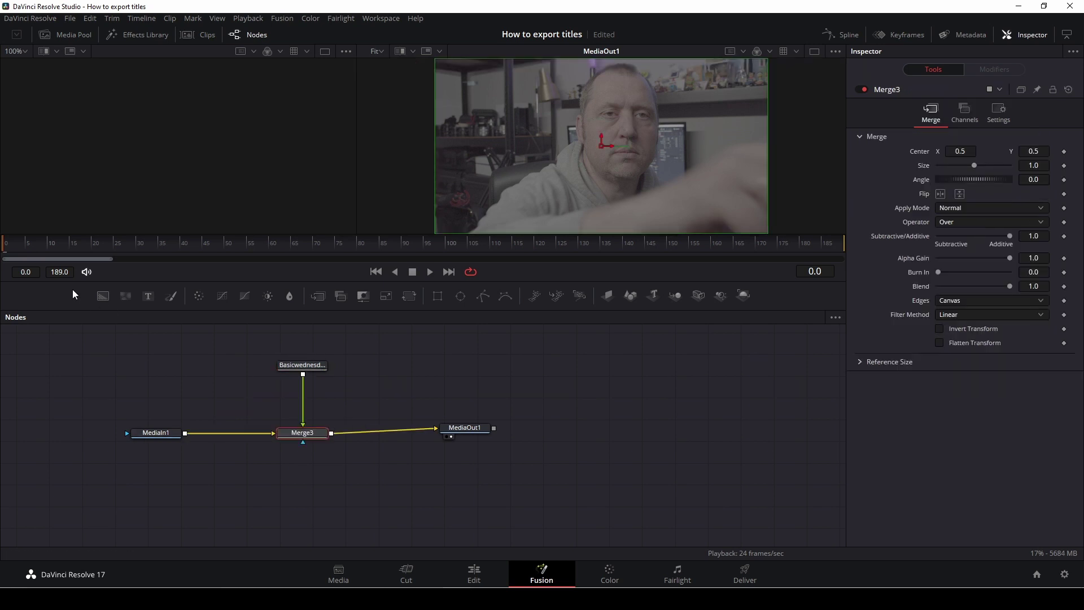
key("space")
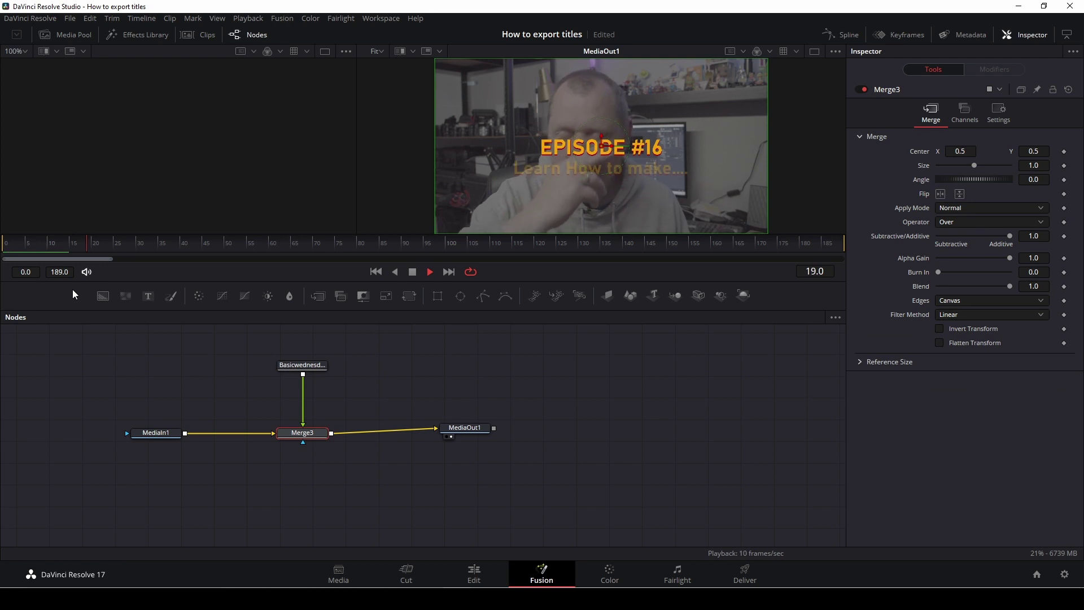
key("space")
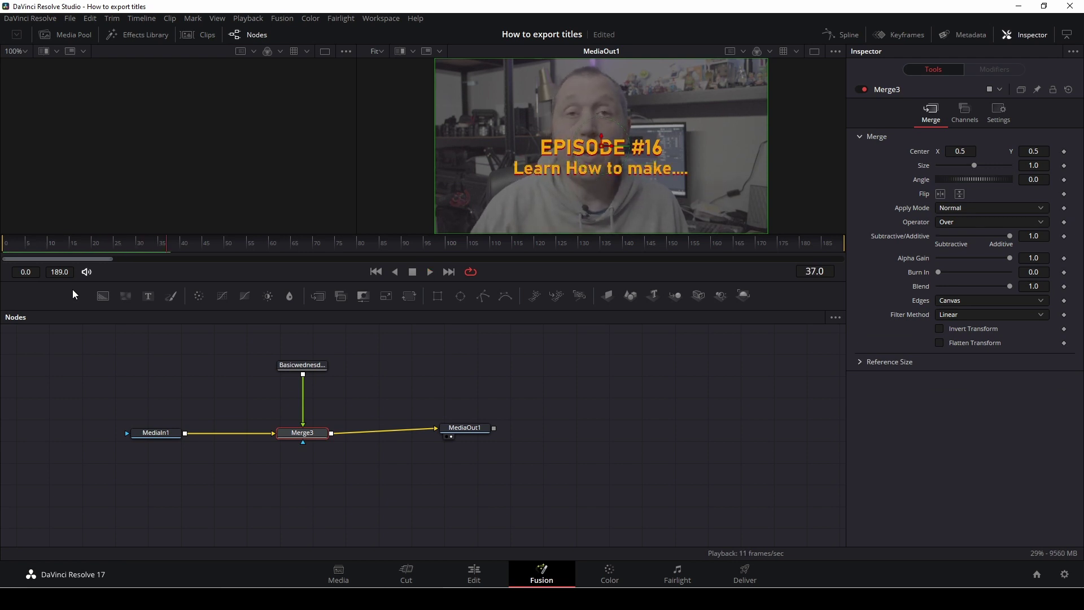